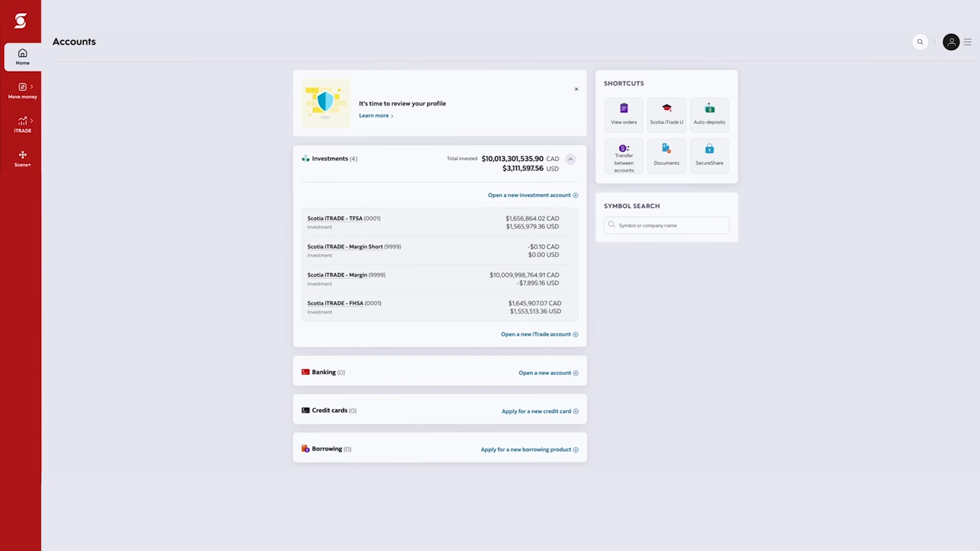
# Open the iTRADE sidebar flyout and move focus to the Research section
pyautogui.click(22, 125)
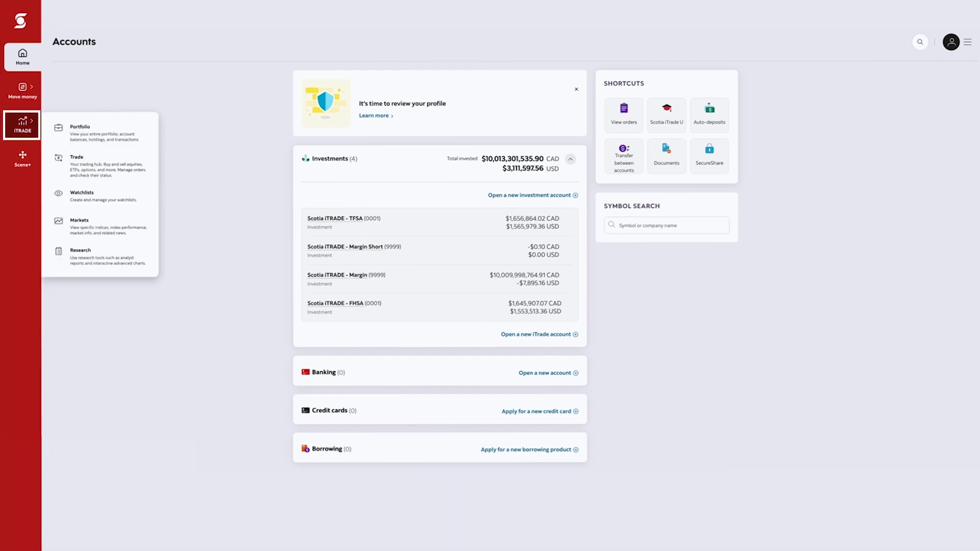
pyautogui.press('Tab')
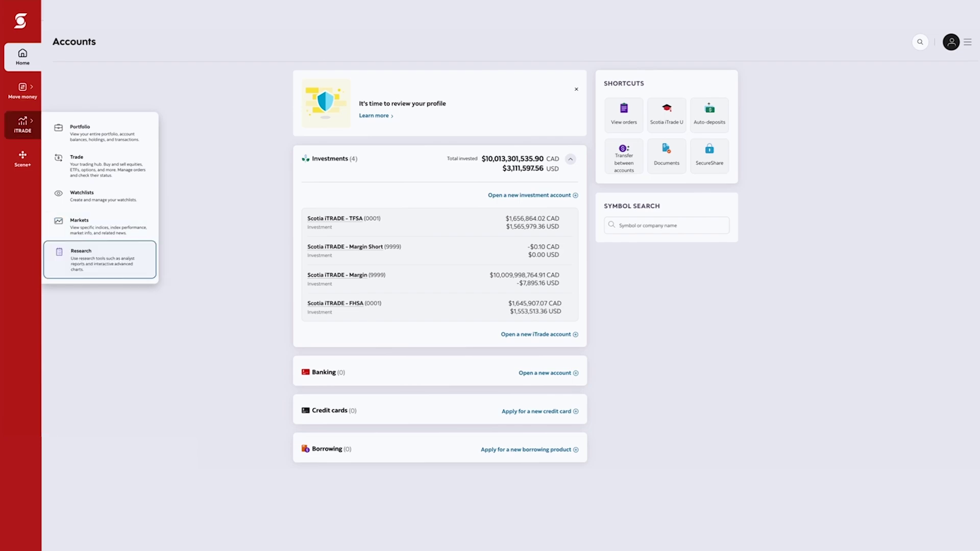
# Go to Research and open the BNS:CA (Bank of Nova Scotia) stock details from the search
pyautogui.click(99, 259)
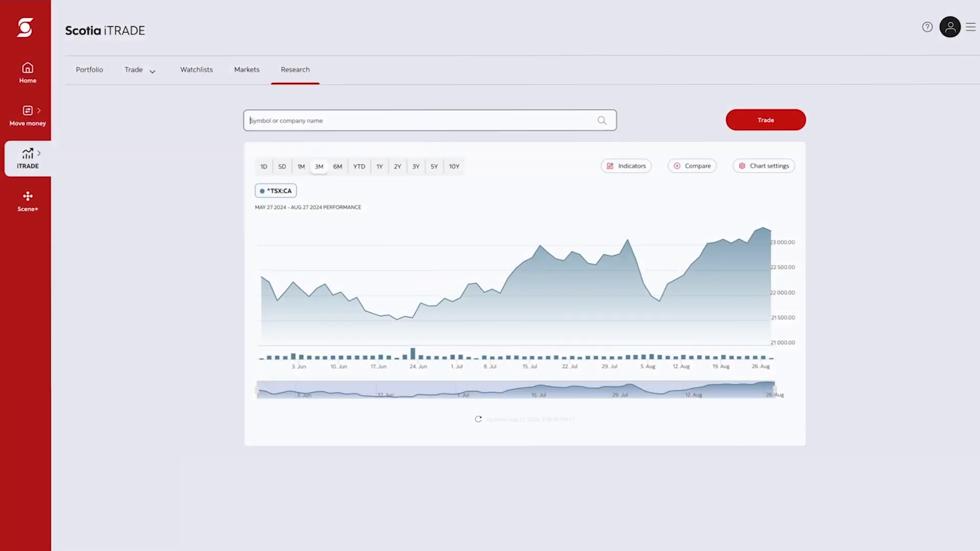
pyautogui.write('bank')
pyautogui.write(' of no')
pyautogui.write('va')
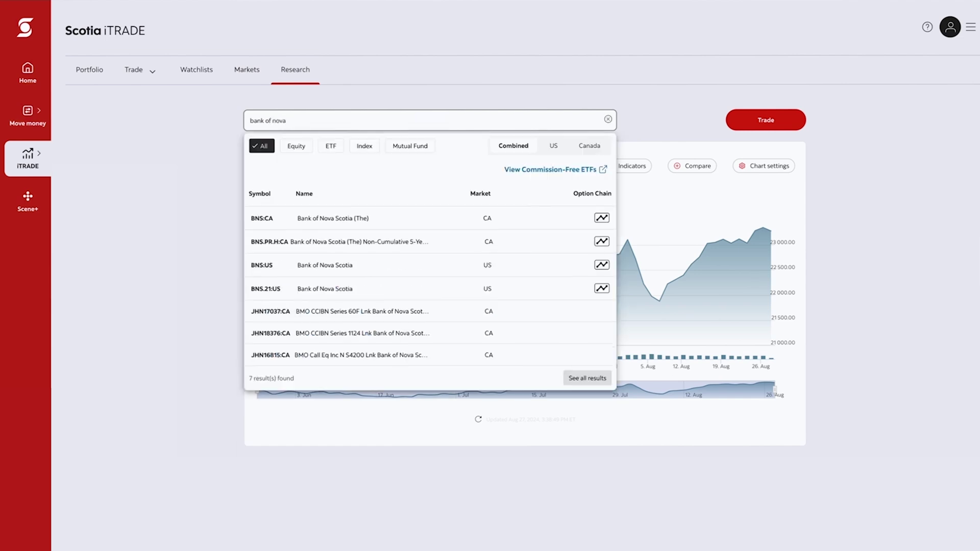
pyautogui.press('Return')
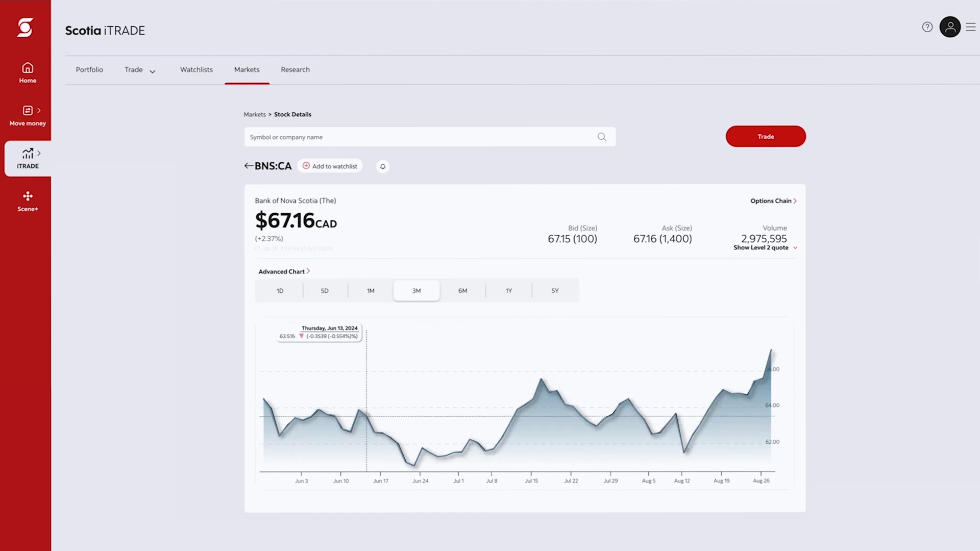
# Switch the BNS:CA chart to 1D, then to the 1Y timeframe
pyautogui.click(281, 290)
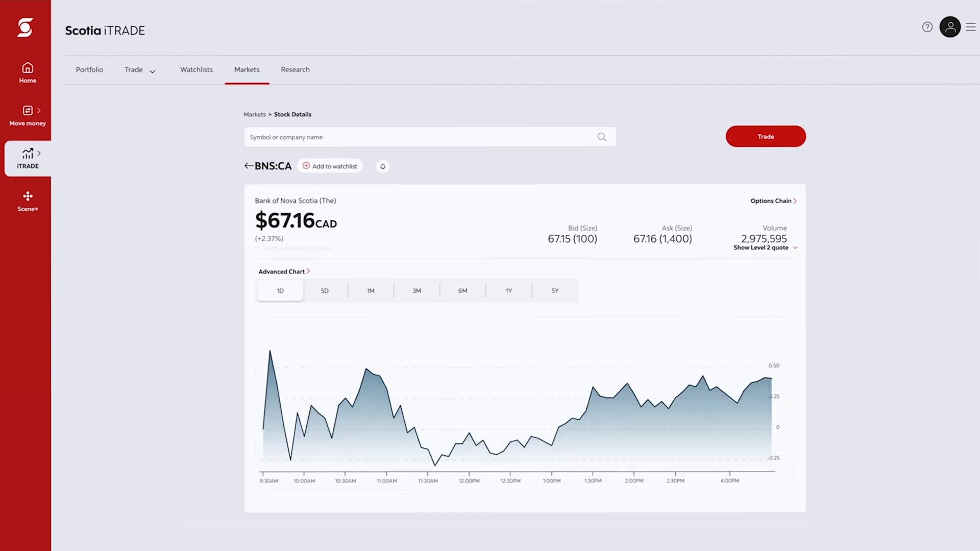
pyautogui.click(508, 290)
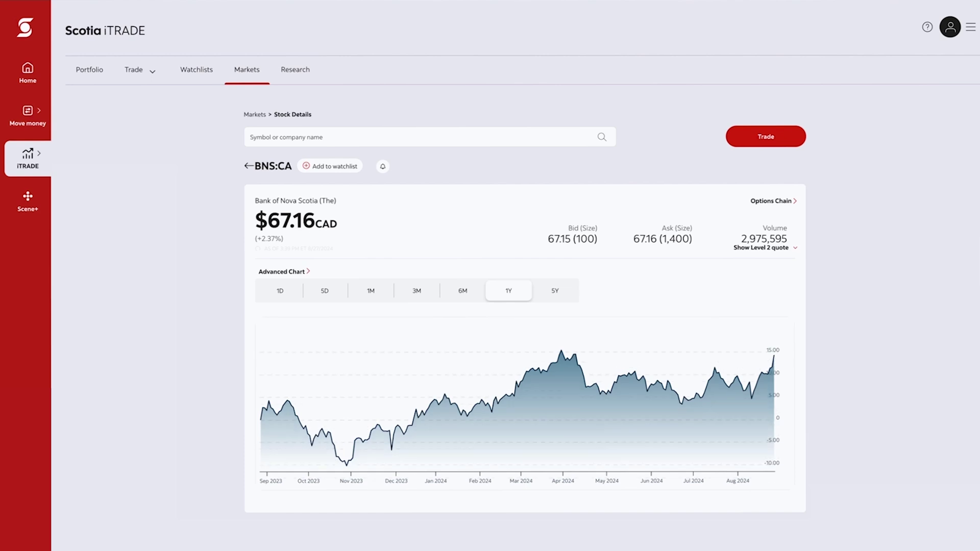
pyautogui.scroll(-5, 521, 344)
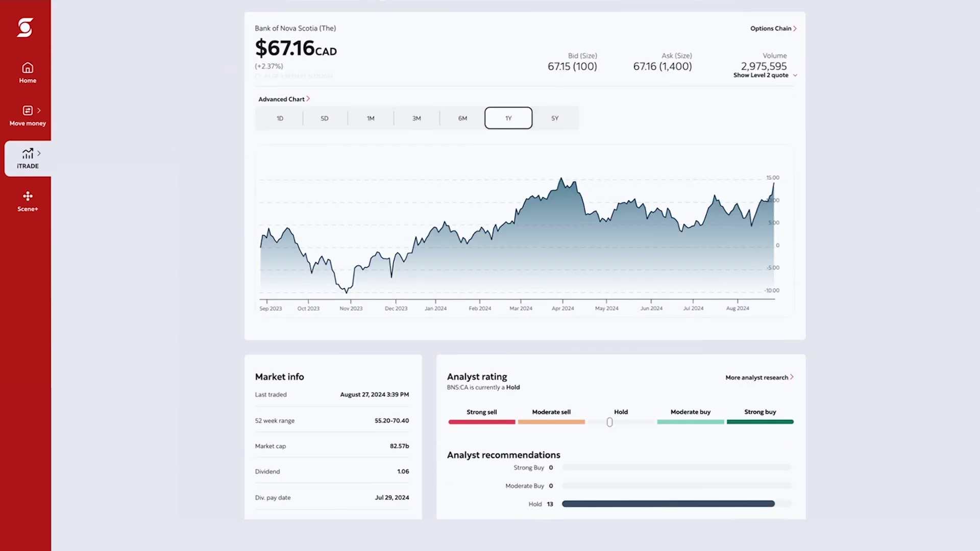
pyautogui.scroll(-4, 521, 306)
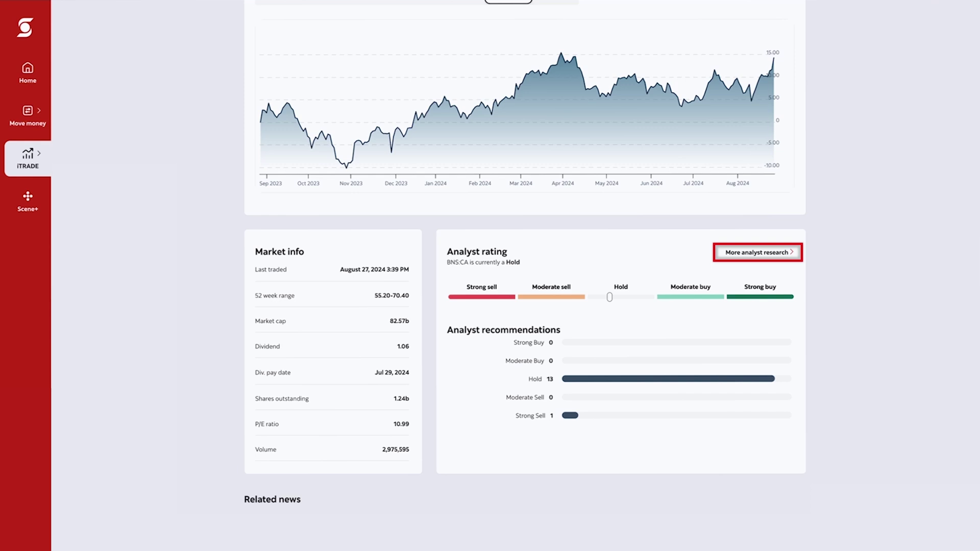
pyautogui.scroll(-3, 524, 276)
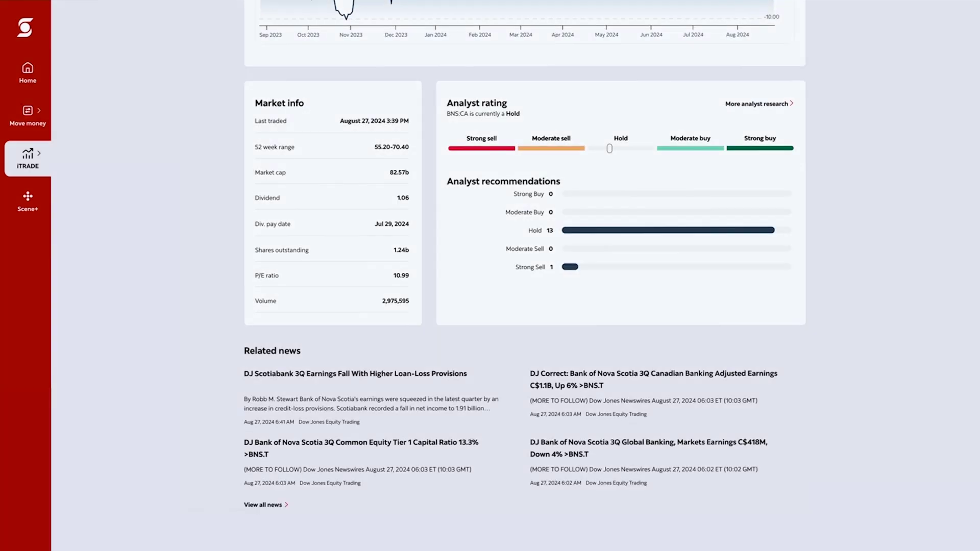
pyautogui.scroll(-3, 525, 276)
pyautogui.scroll(-2, 525, 276)
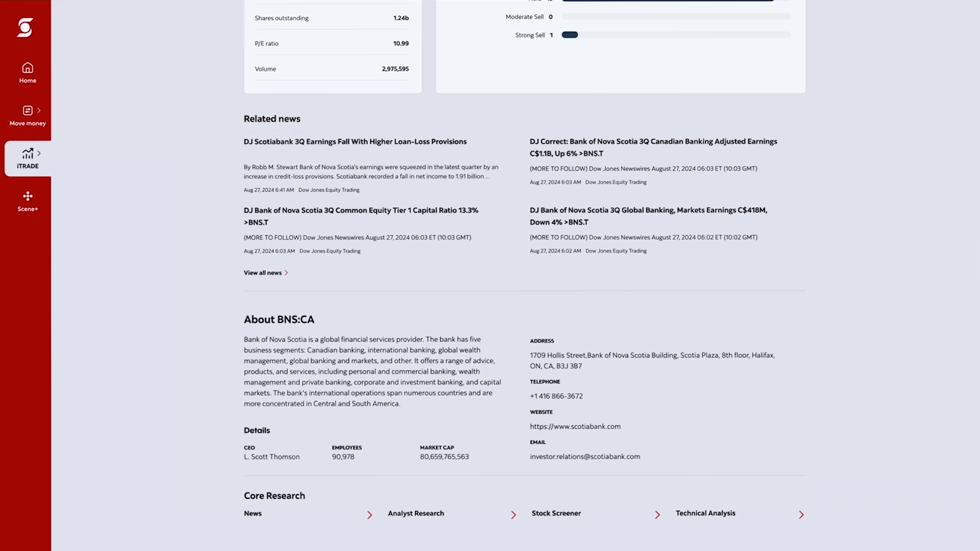
pyautogui.scroll(-1, 524, 276)
pyautogui.scroll(-3, 524, 276)
pyautogui.scroll(-2, 524, 275)
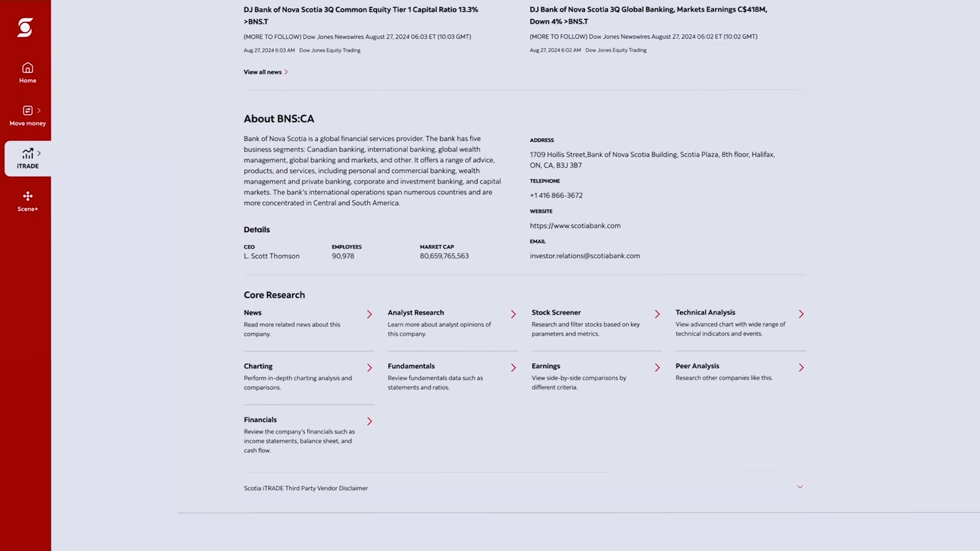